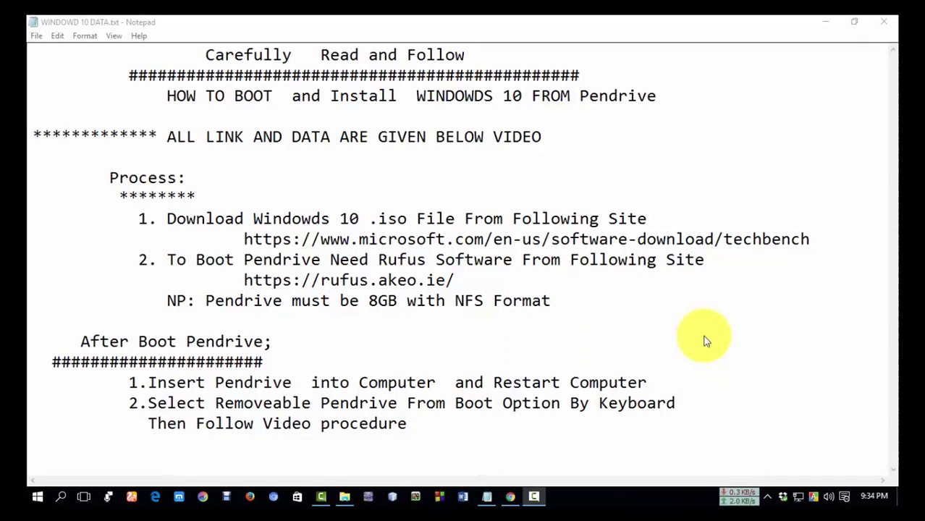
Step: Read through the notes' HOW TO BOOT title, 'Carefully Follow' and 'ALL LINK AND DATA' lines
key(XF86AudioRaiseVolume)
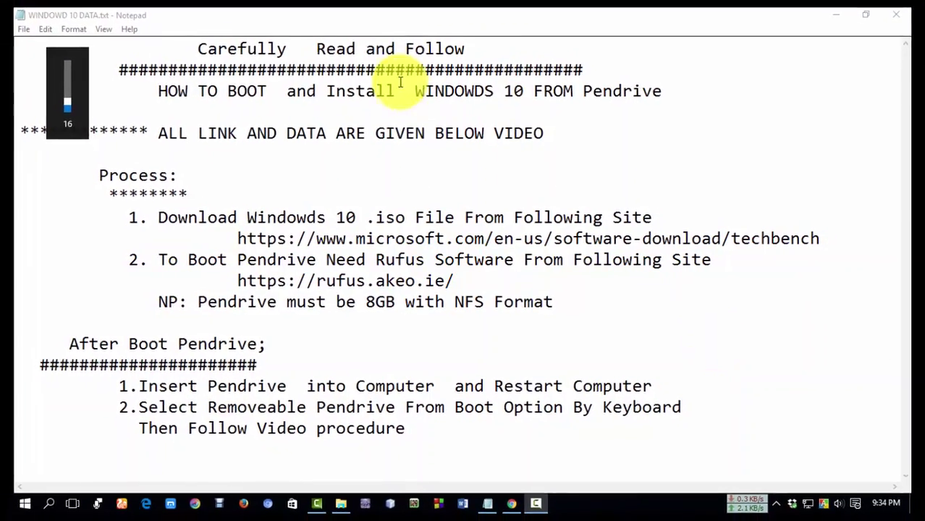
drag(179, 98, 275, 97)
drag(332, 96, 640, 99)
click(663, 99)
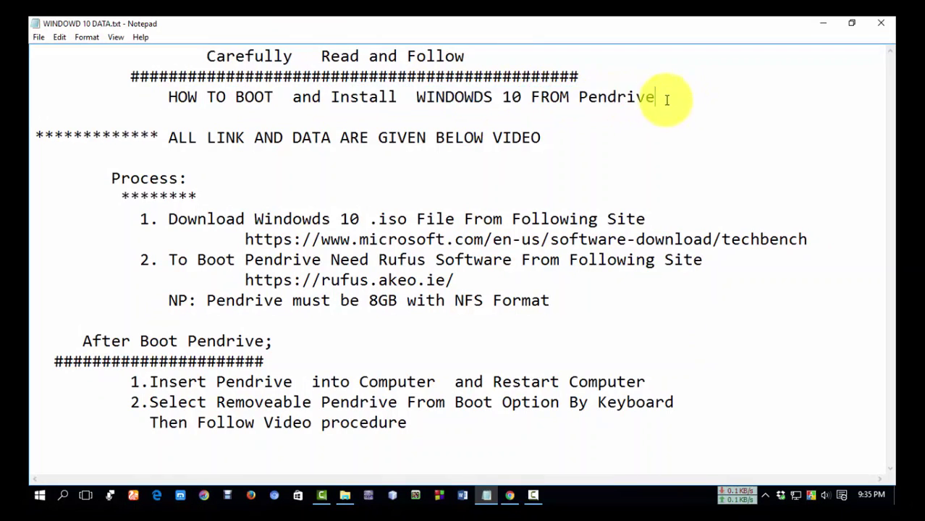
drag(196, 56, 341, 56)
click(403, 56)
drag(404, 55, 459, 56)
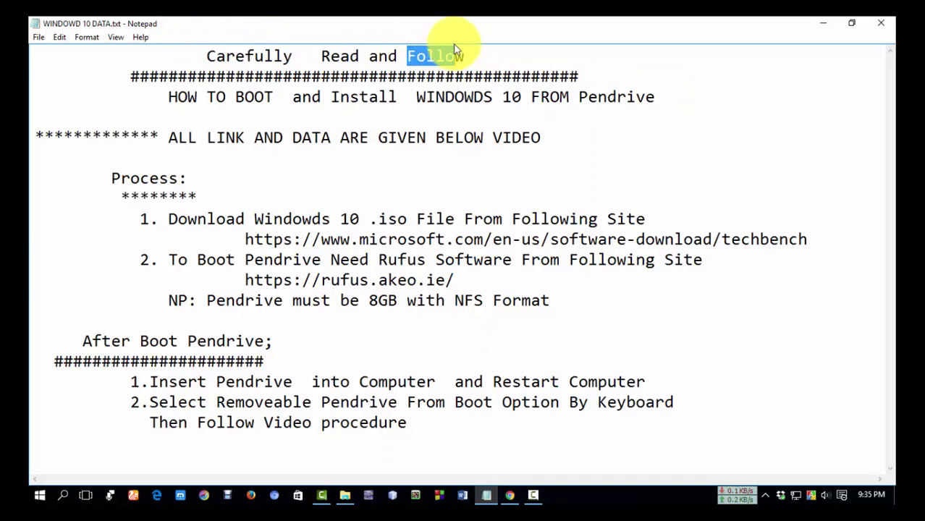
click(467, 55)
drag(160, 138, 540, 144)
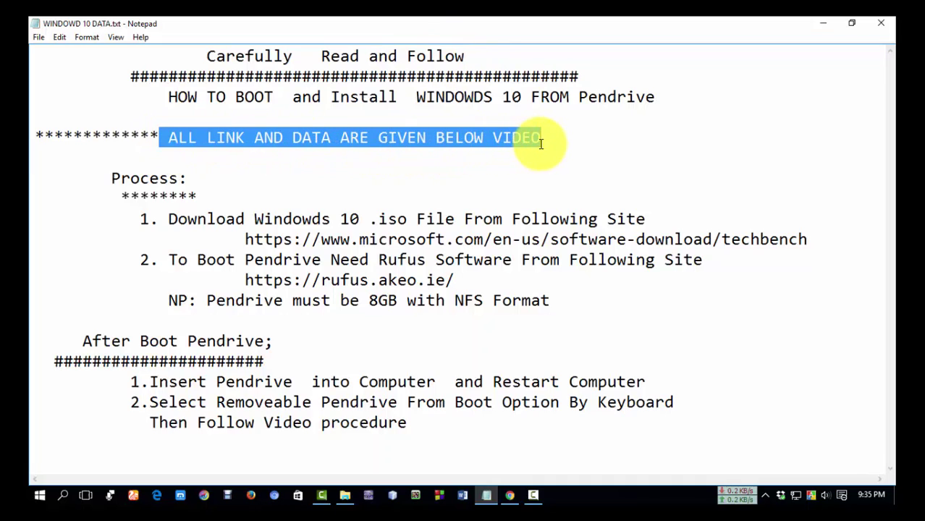
click(541, 141)
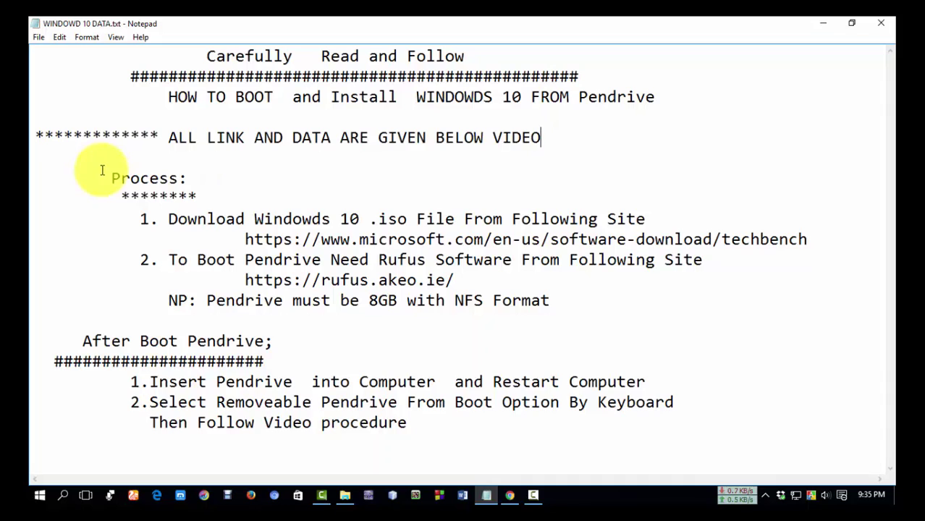
Step: Review the Windows 10 .iso download step and select its Microsoft techbench URL
drag(103, 173, 186, 175)
click(194, 179)
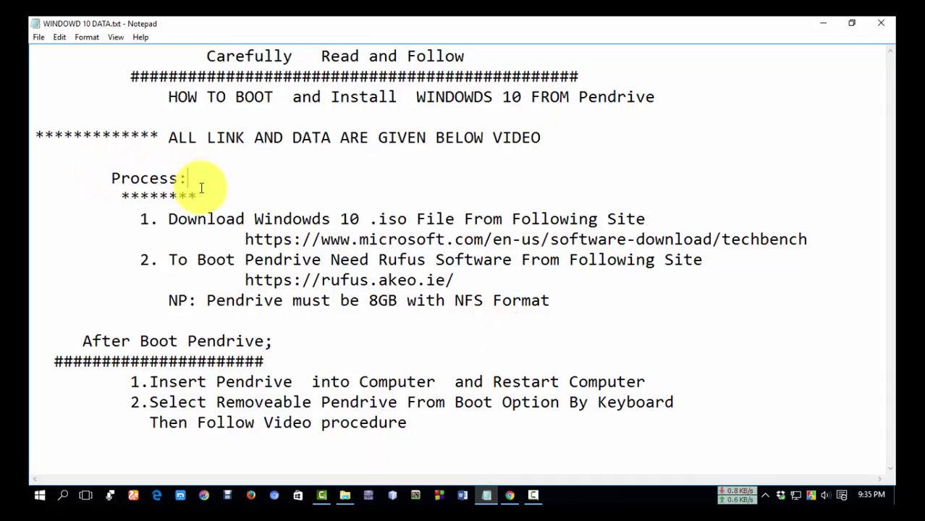
drag(166, 218, 646, 222)
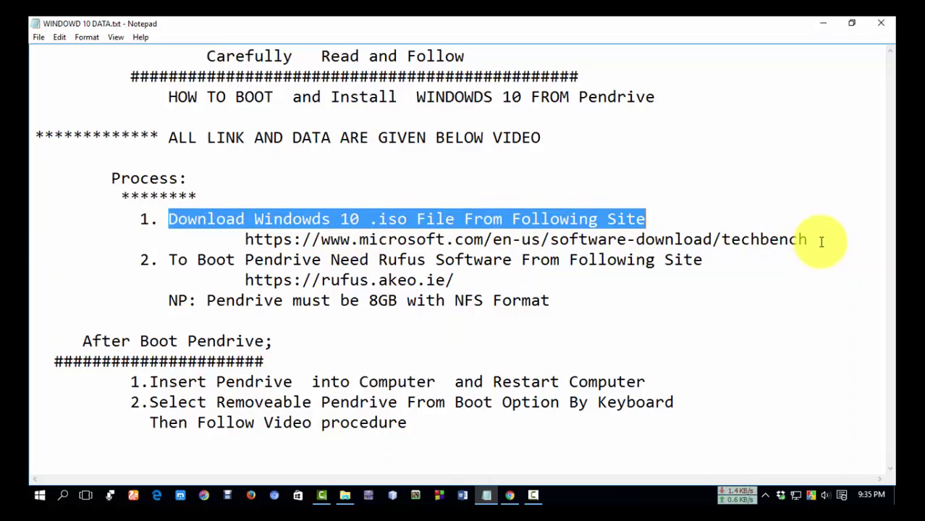
drag(821, 242, 245, 239)
key(ctrl+c)
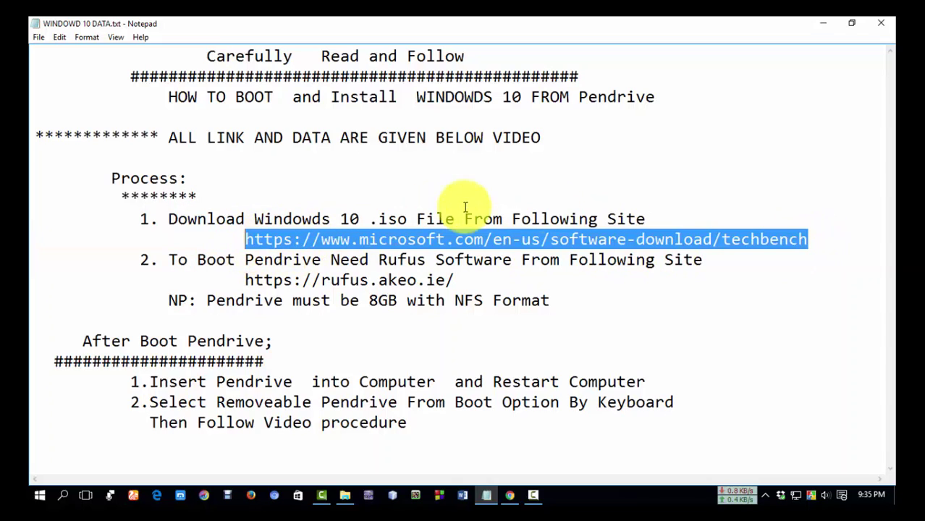
Step: Open the copied Microsoft techbench link in a new Chrome tab
click(510, 495)
click(267, 43)
key(ctrl+v)
key(Return)
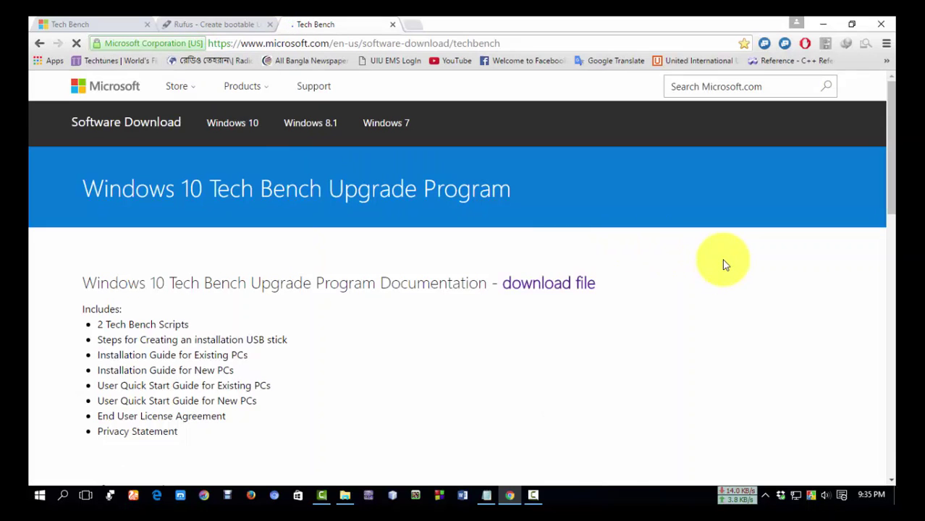
scroll(721, 259, down, 6)
scroll(758, 216, down, 2)
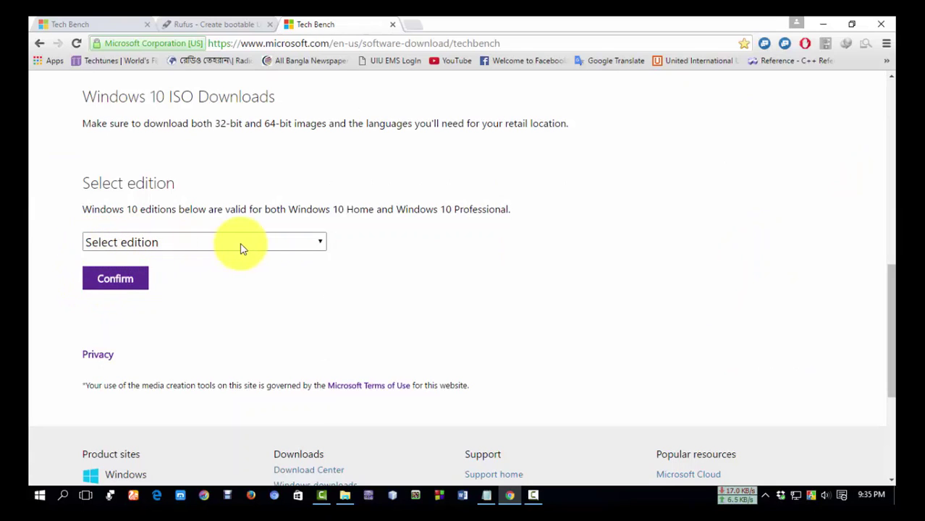
Step: Choose the Windows 10 edition and English as the language, confirming each
click(281, 247)
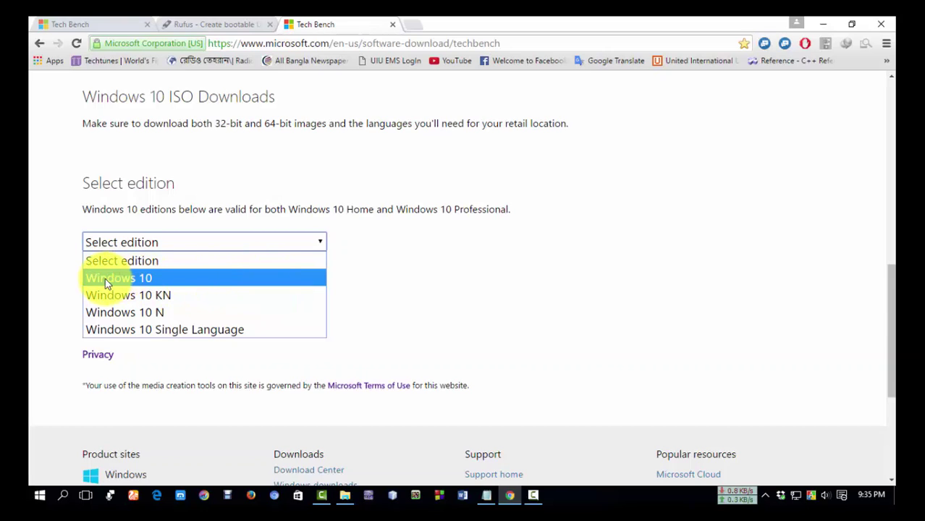
click(219, 281)
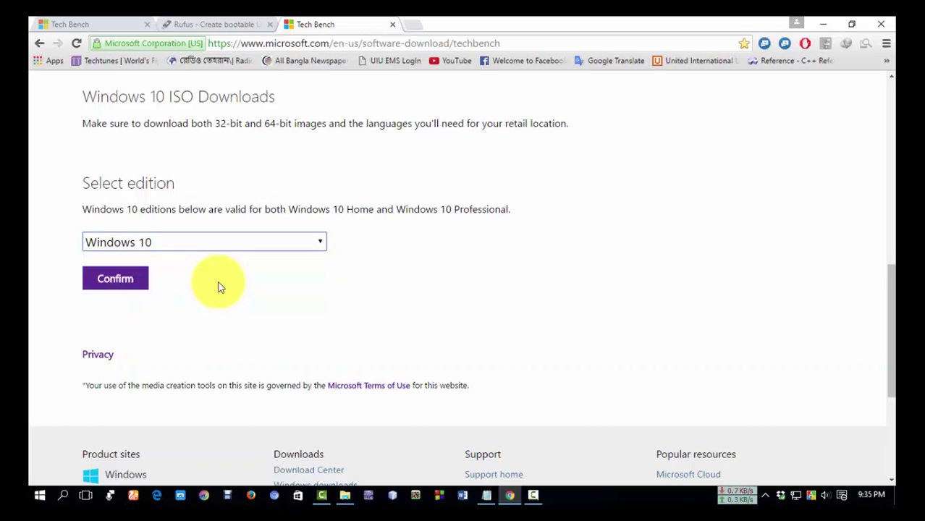
click(107, 282)
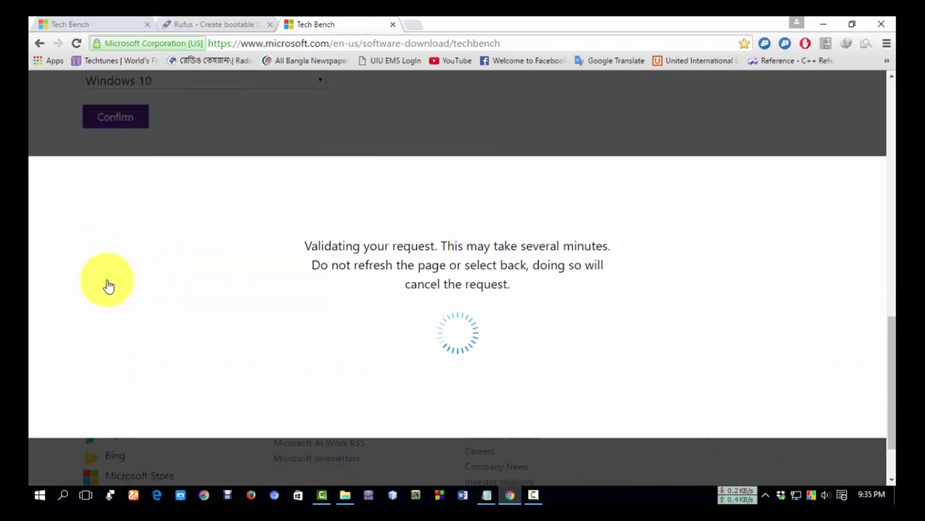
scroll(371, 245, up, 1)
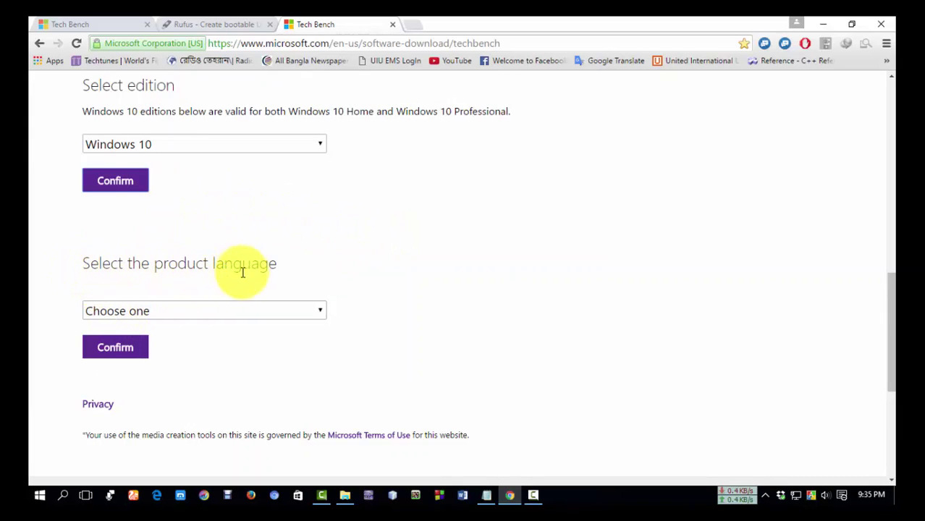
click(320, 314)
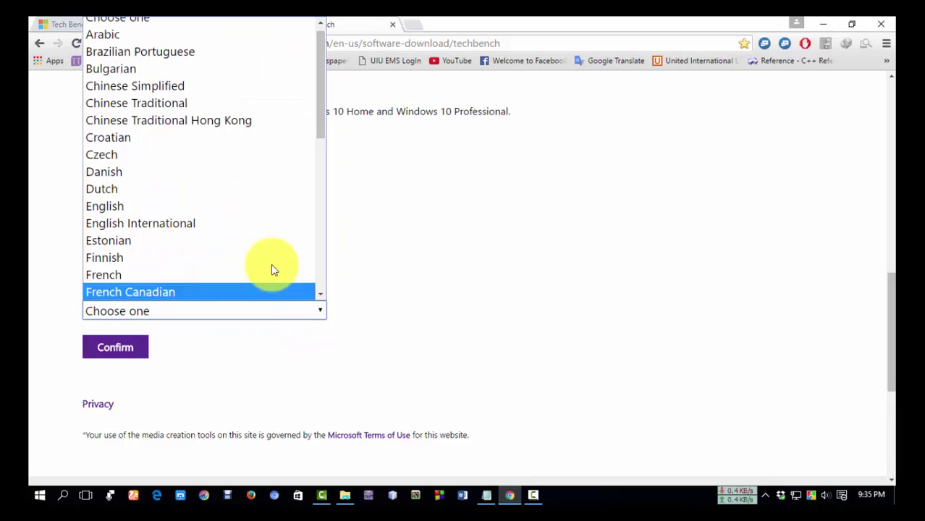
click(206, 206)
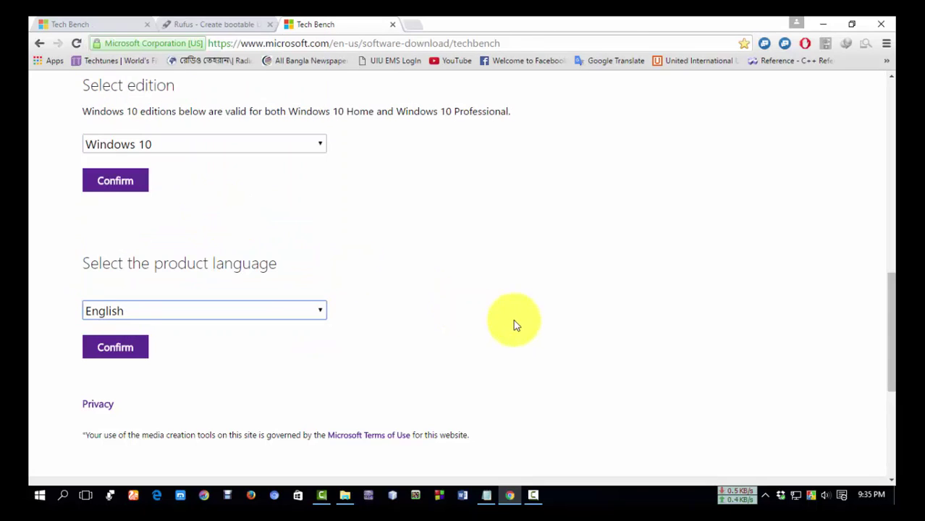
click(118, 351)
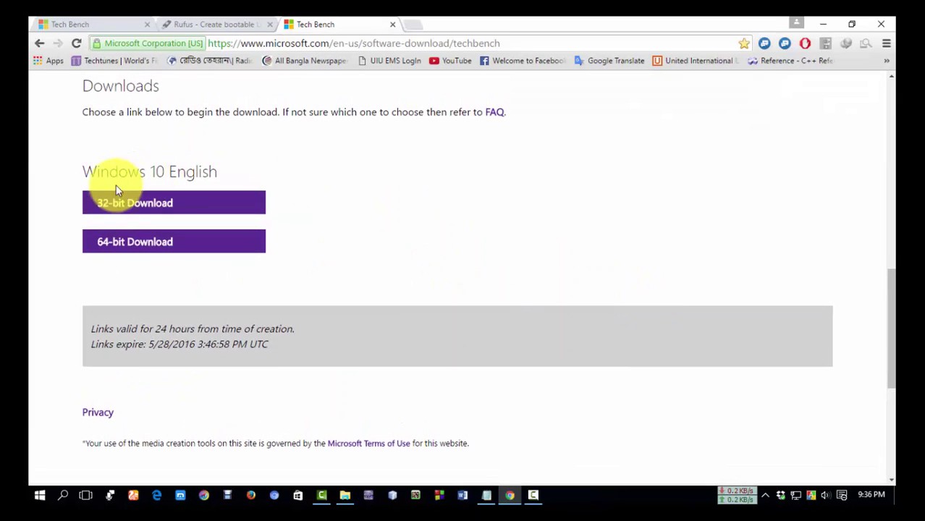
Step: Download the 4.11 GB Win10_1511_1_English_x64_4.iso through IDM, then close the progress window
drag(84, 171, 288, 182)
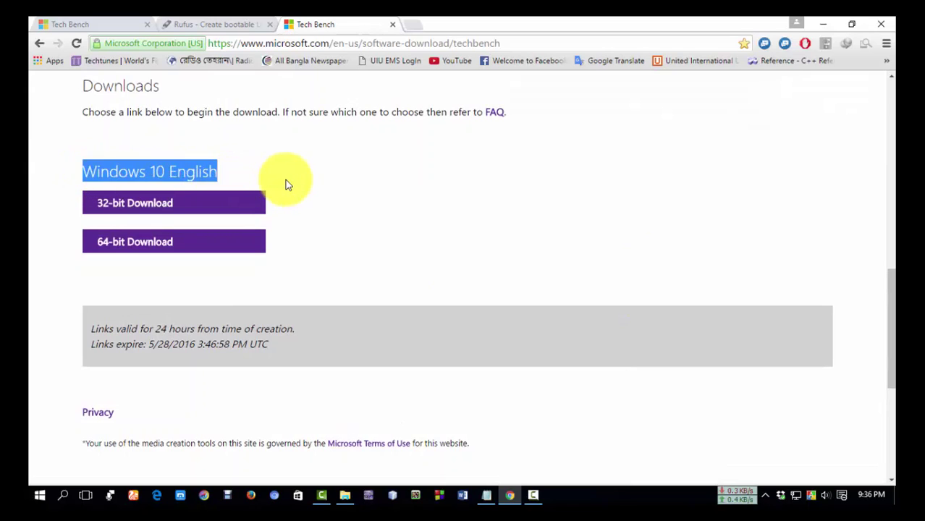
click(288, 183)
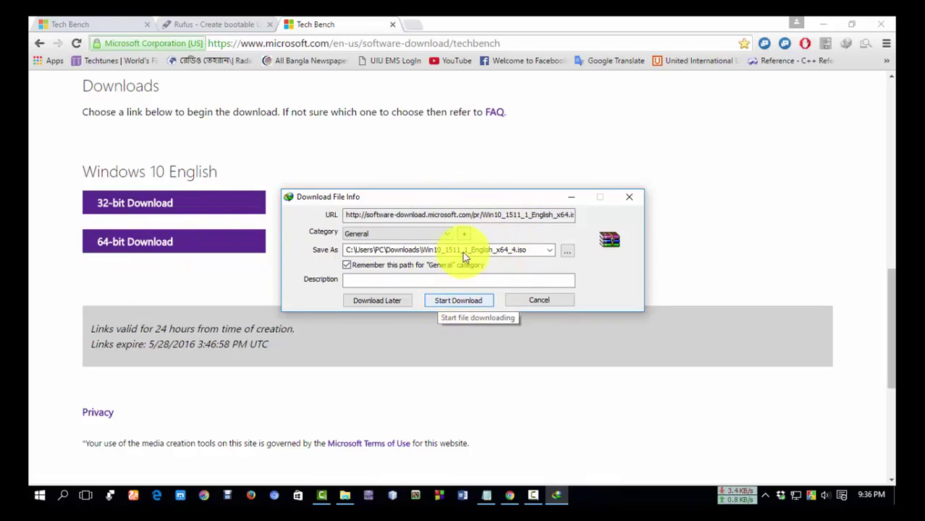
click(457, 302)
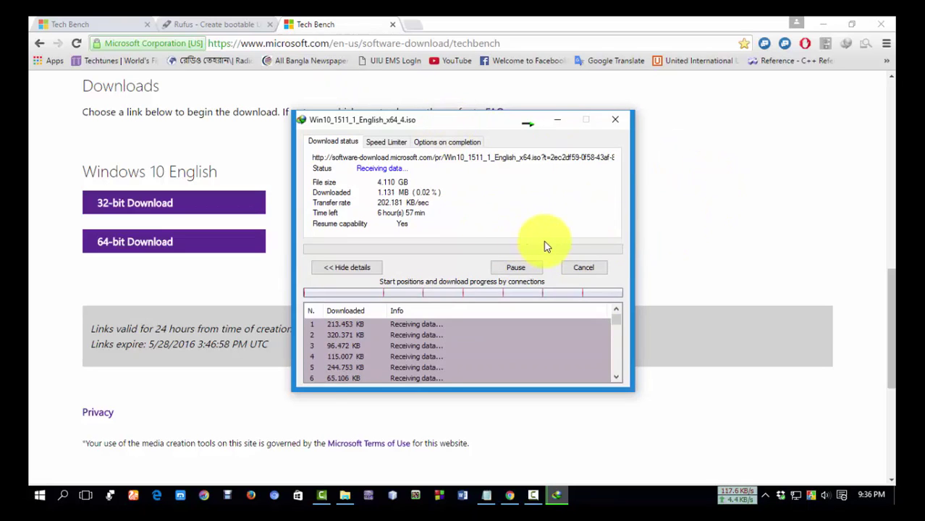
click(585, 268)
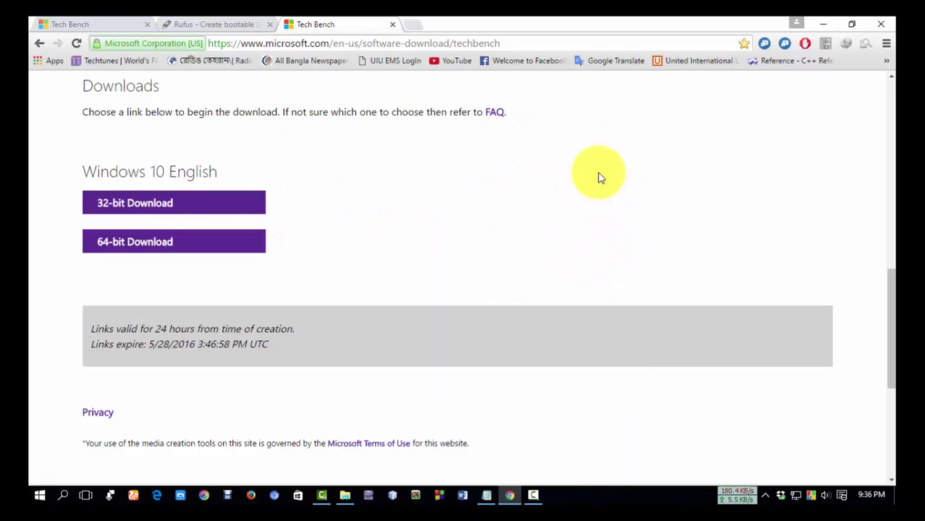
click(487, 495)
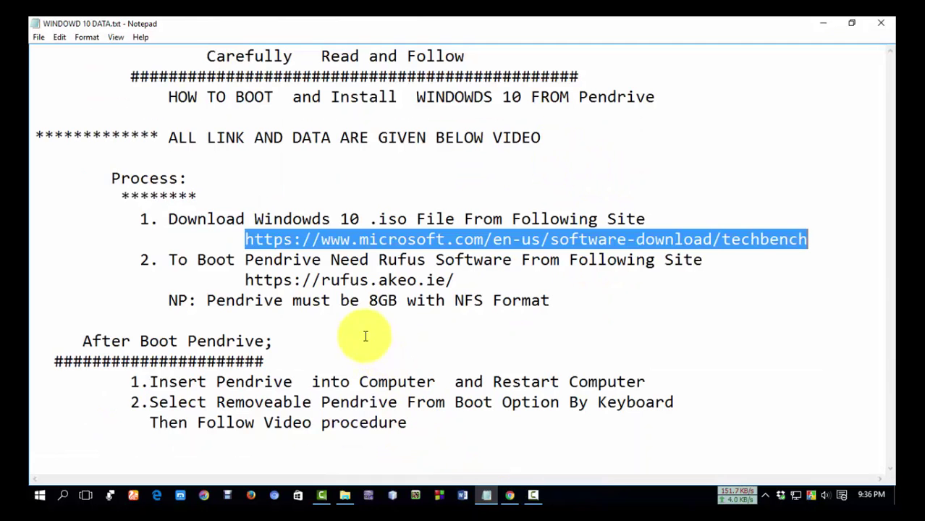
click(377, 306)
double_click(177, 259)
drag(213, 259, 704, 259)
click(705, 259)
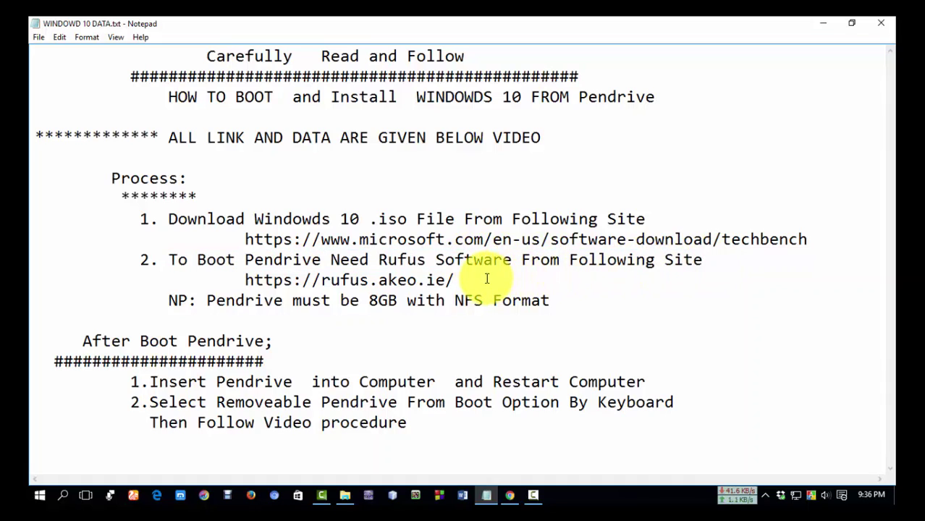
drag(455, 280, 246, 280)
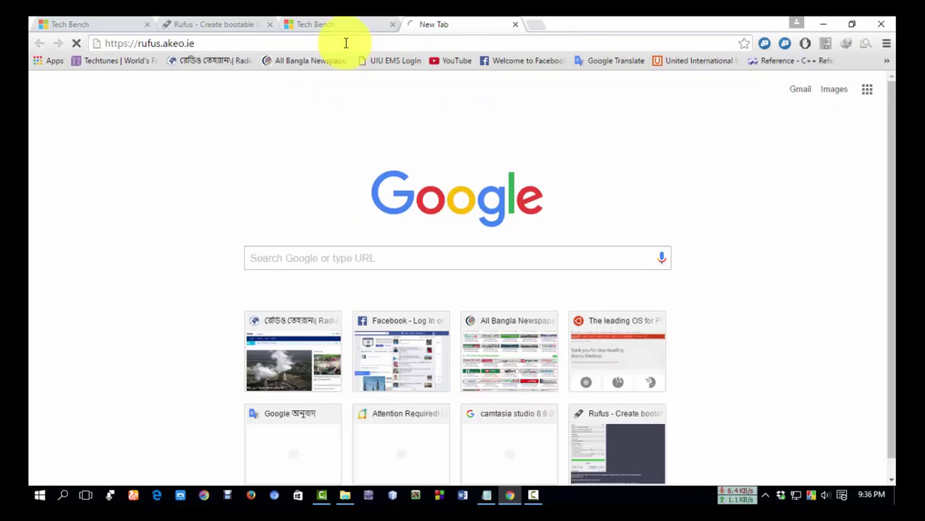
Step: Download Rufus 2.9 Portable (rufus-2.9p_5.exe) from rufus.akeo.ie through IDM
scroll(622, 192, down, 10)
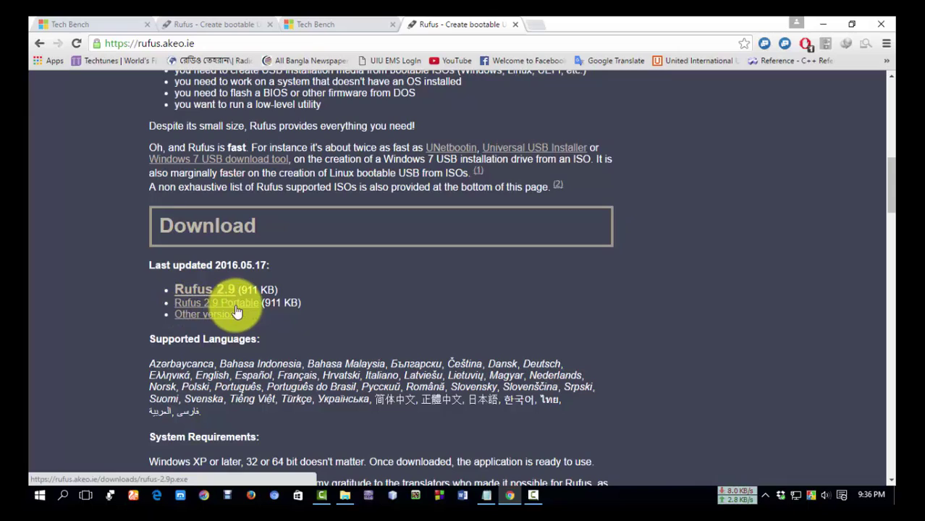
click(235, 309)
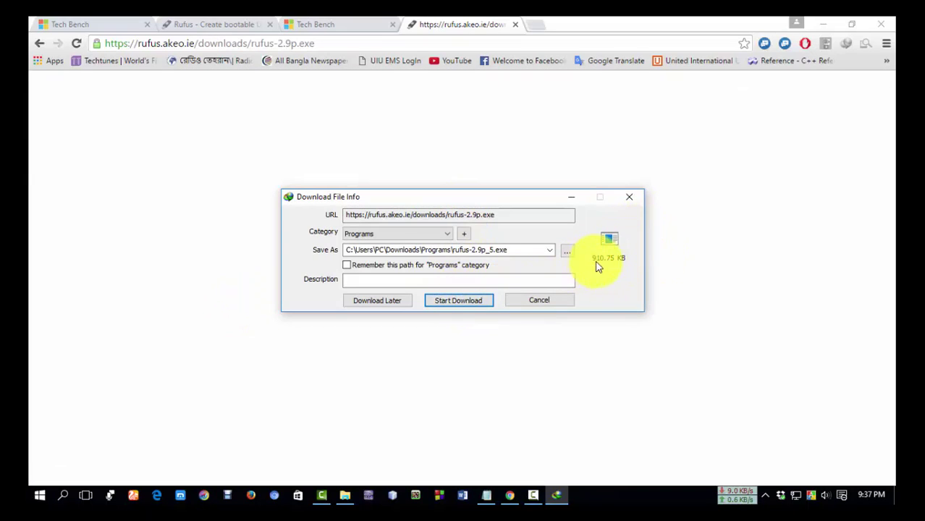
click(465, 301)
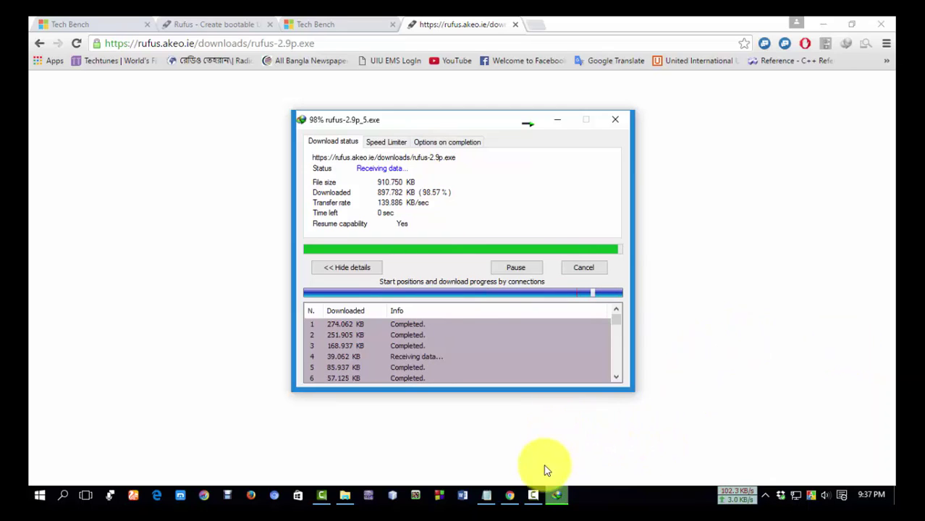
Step: Check the notes' 8GB NTFS pendrive requirement, then switch to This PC in File Explorer
click(486, 495)
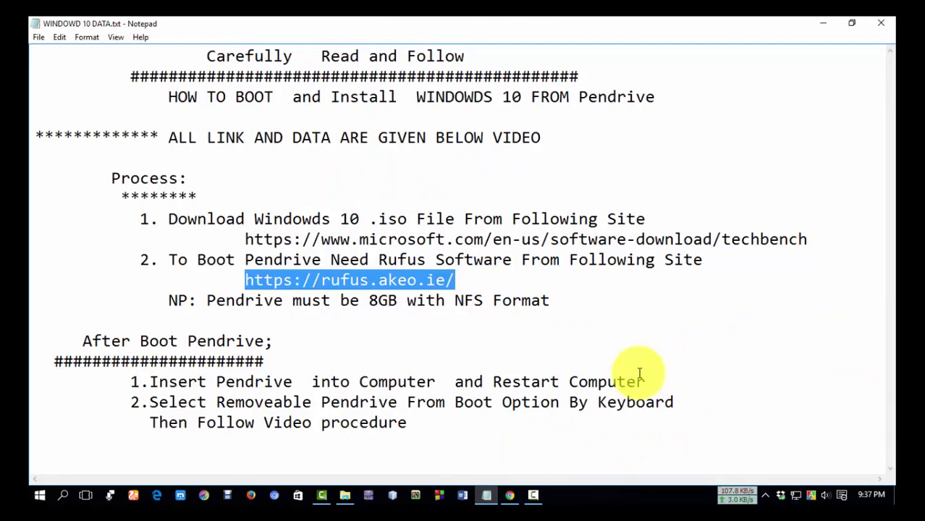
click(592, 358)
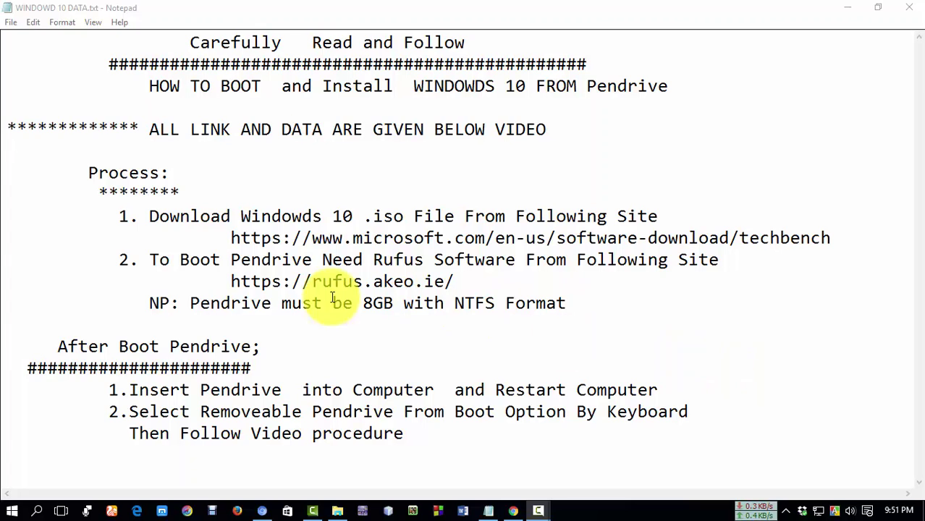
drag(191, 304, 568, 306)
click(576, 305)
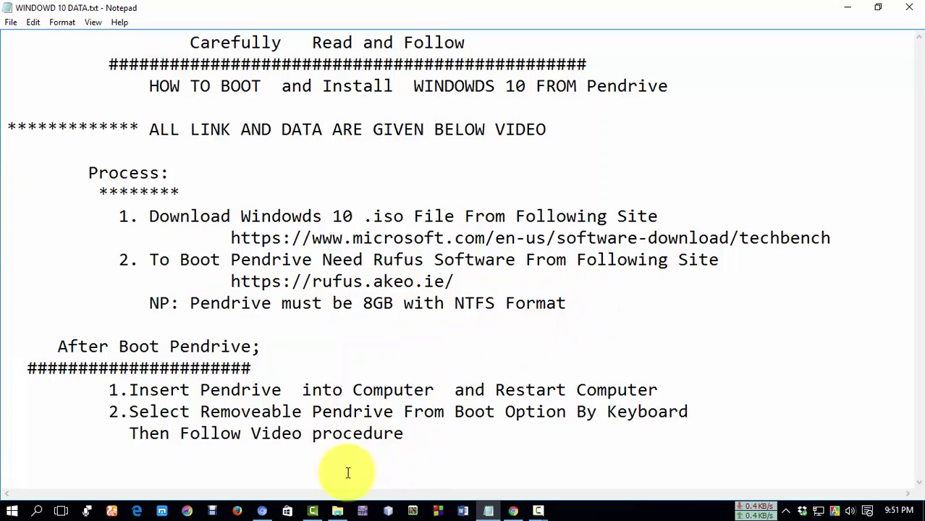
click(338, 511)
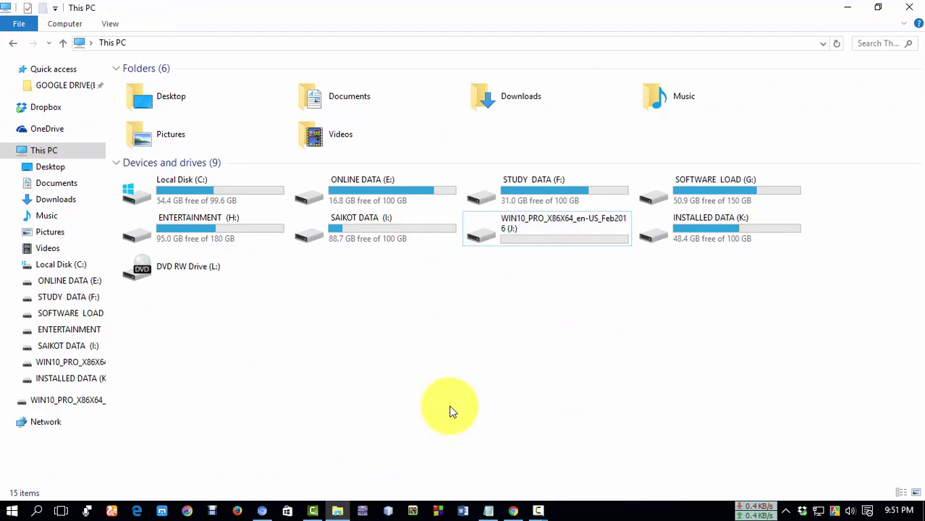
Step: Format the J: pendrive as NTFS, then minimize File Explorer and Notepad
click(545, 237)
right_click(543, 231)
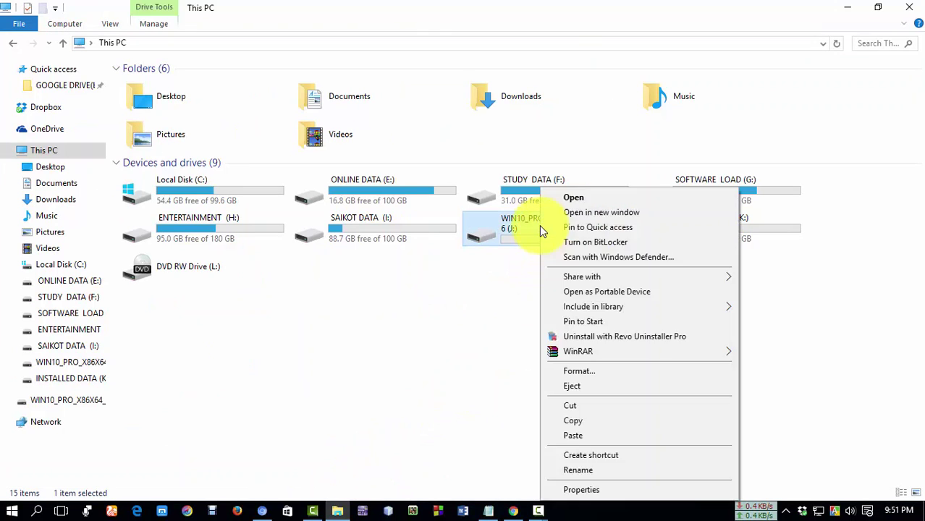
click(579, 371)
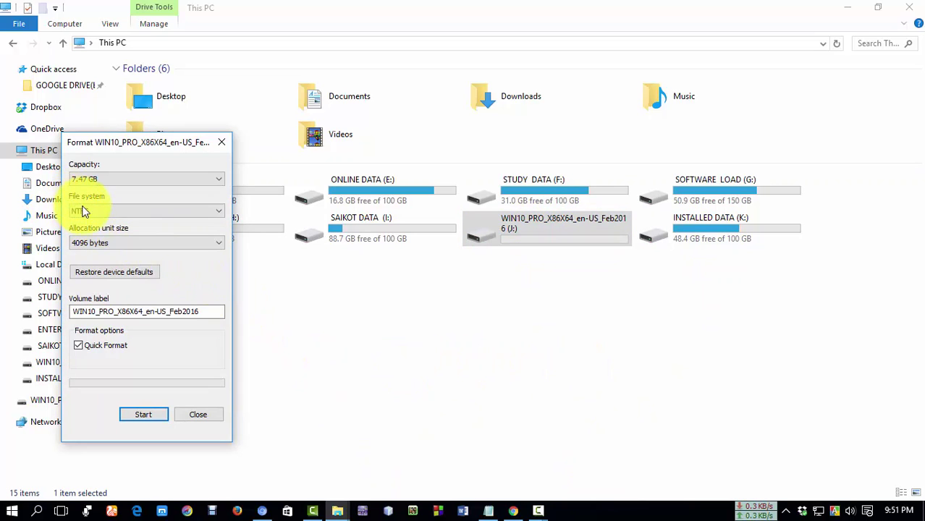
click(147, 211)
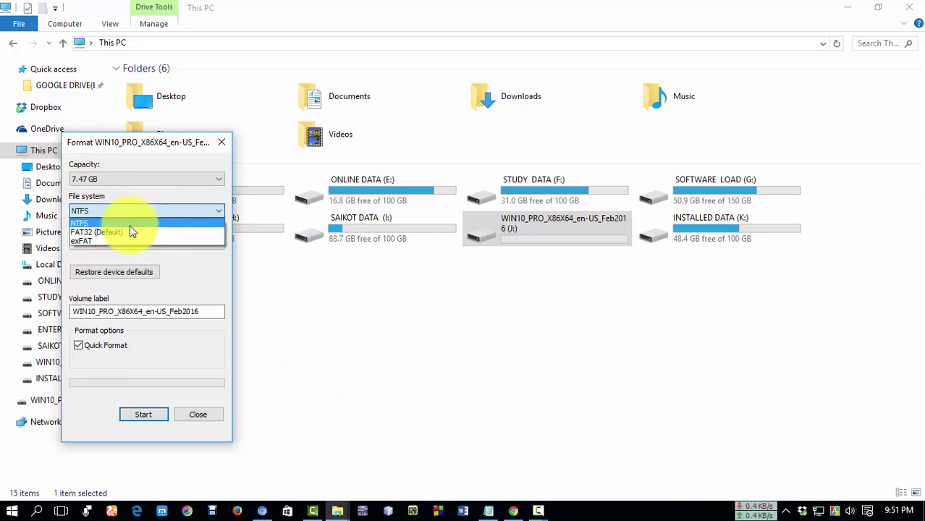
click(129, 223)
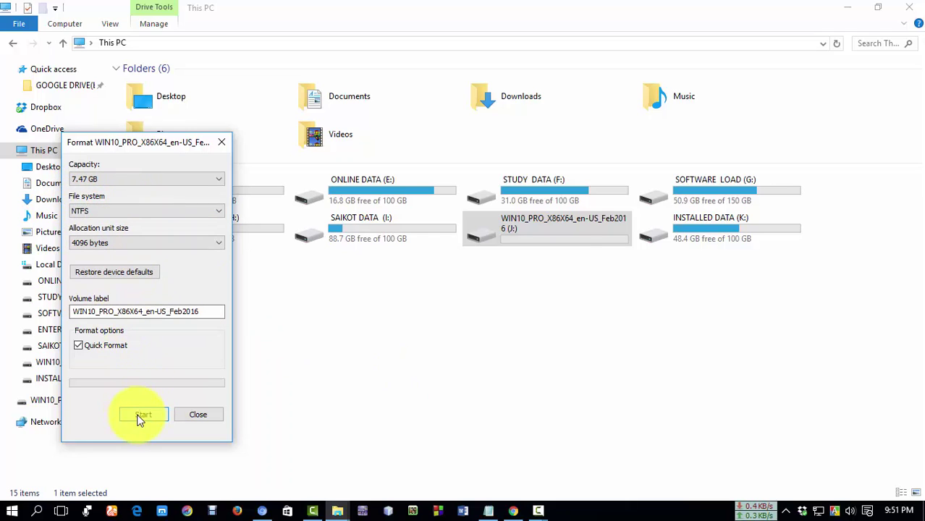
click(143, 415)
click(495, 259)
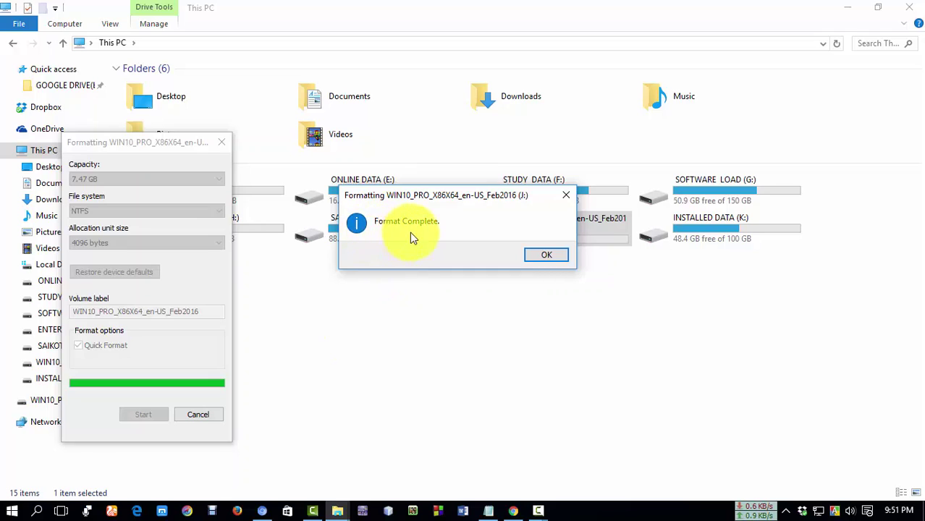
click(535, 262)
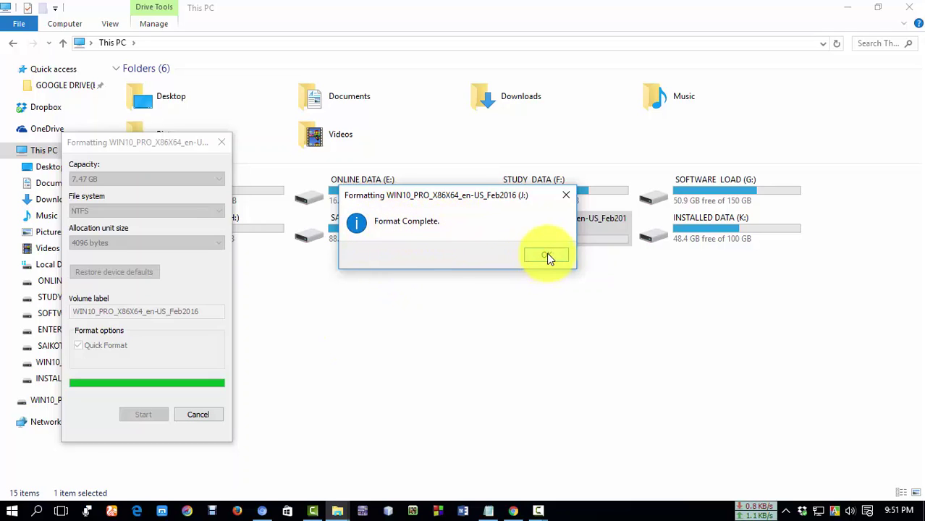
click(197, 416)
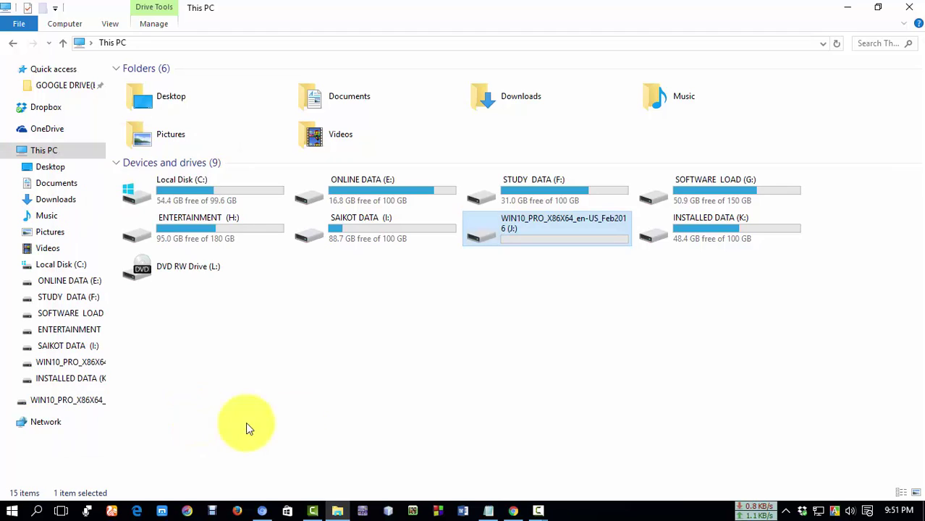
click(850, 6)
click(849, 8)
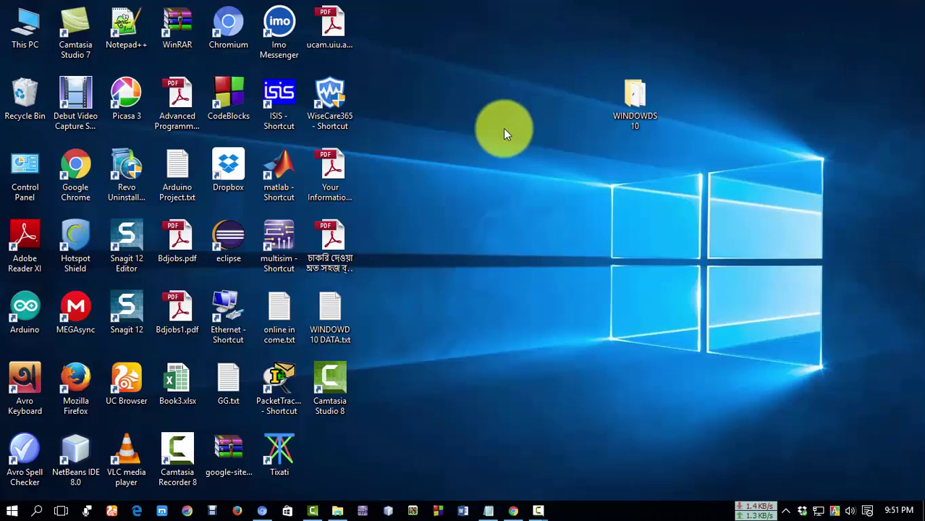
Step: Run rufus-2.9p.exe from WINDOWDS 10 as administrator, keeping the 8GB J: device and NTFS
double_click(640, 97)
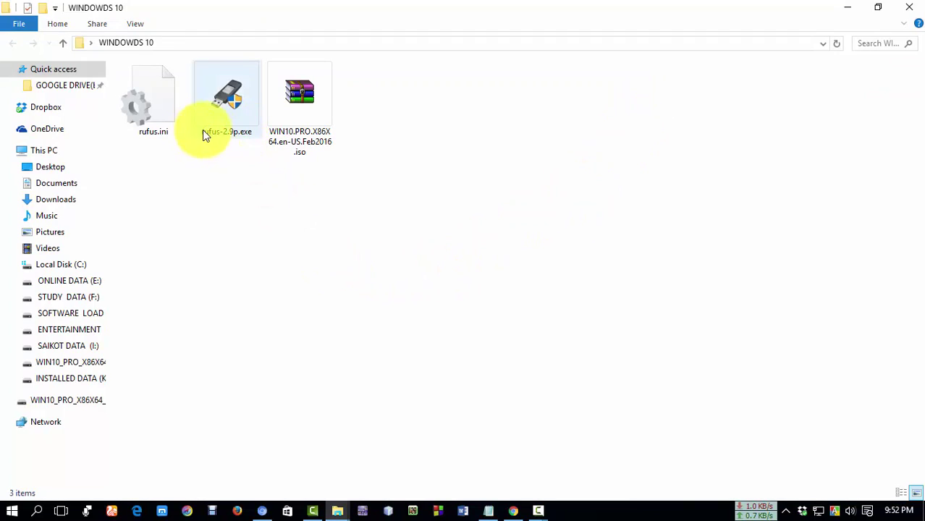
double_click(215, 94)
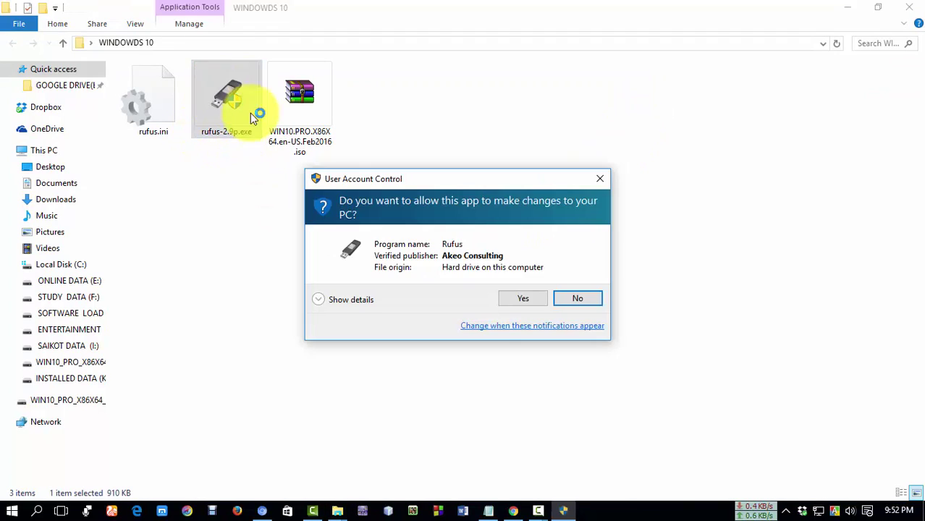
click(519, 299)
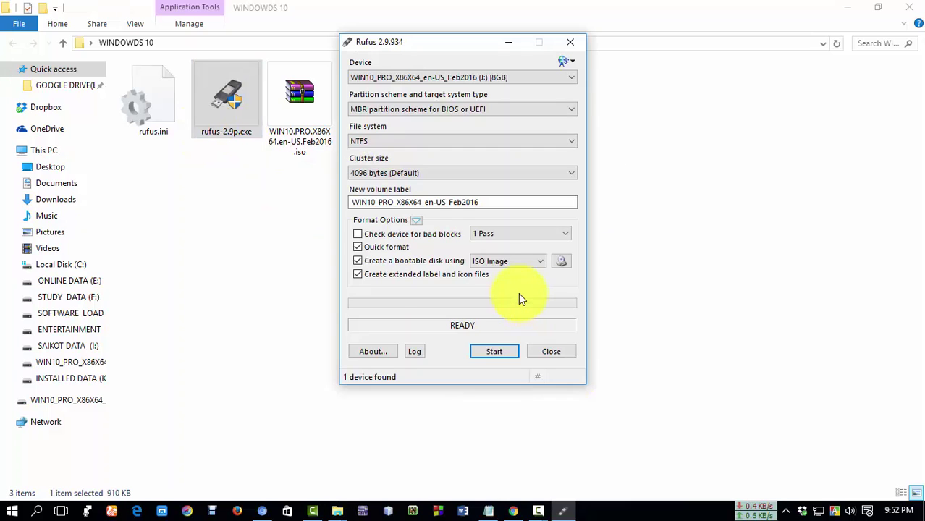
click(507, 75)
click(507, 75)
click(451, 139)
click(451, 140)
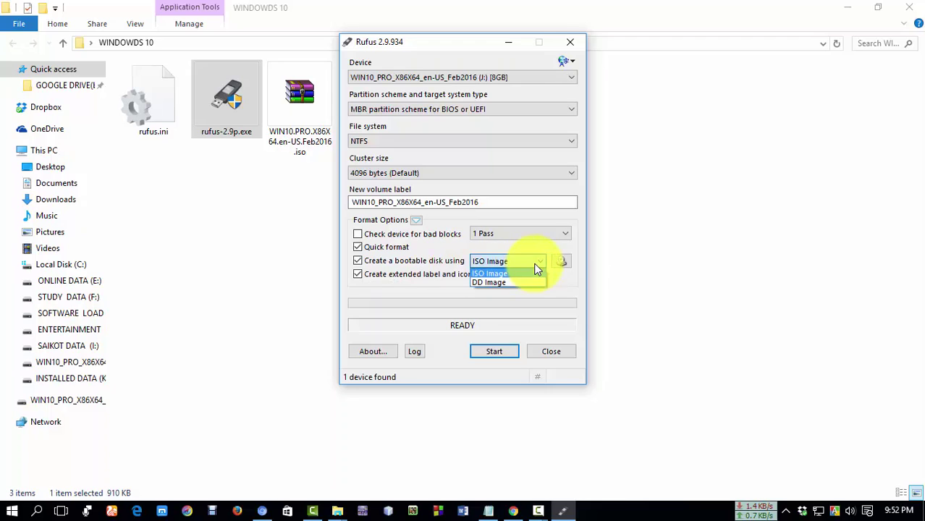
Step: Load WIN10.PRO.X86X64.en-US.Feb2016.iso into Rufus and start writing, accepting the erase warning
click(520, 273)
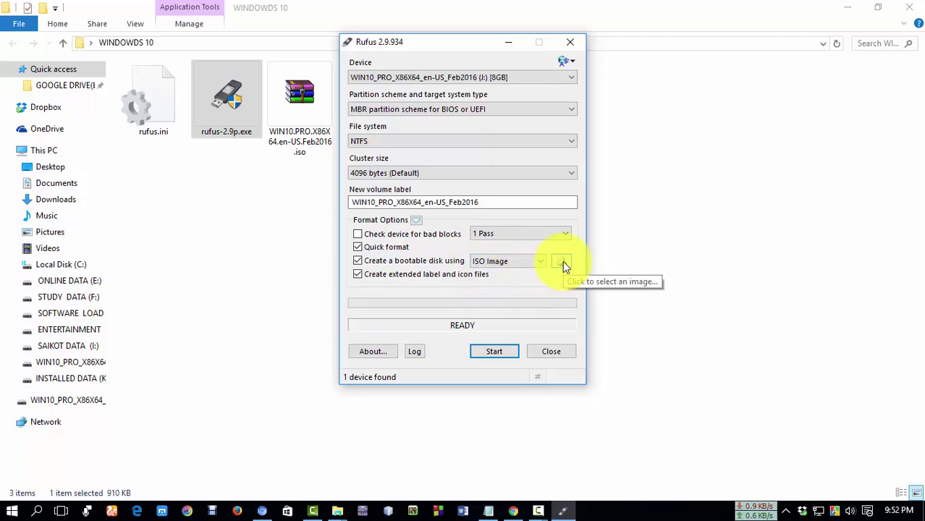
click(562, 262)
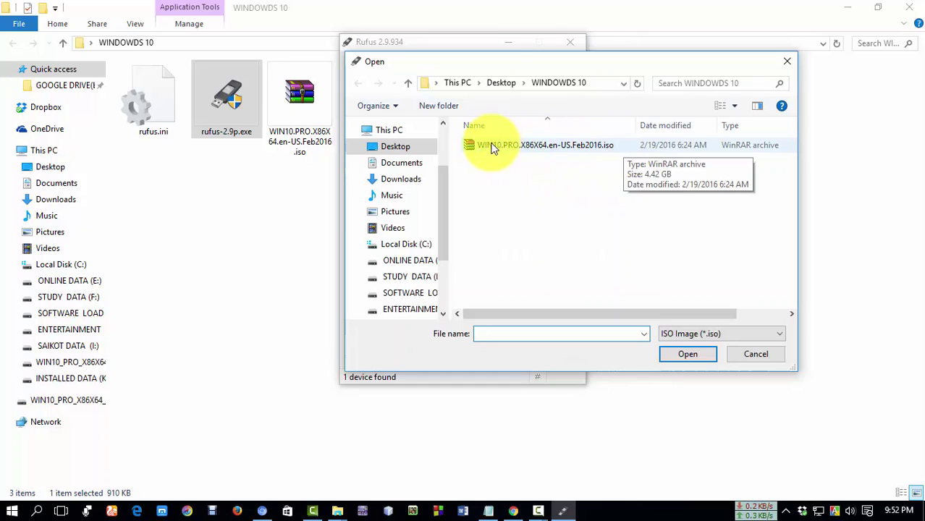
click(606, 146)
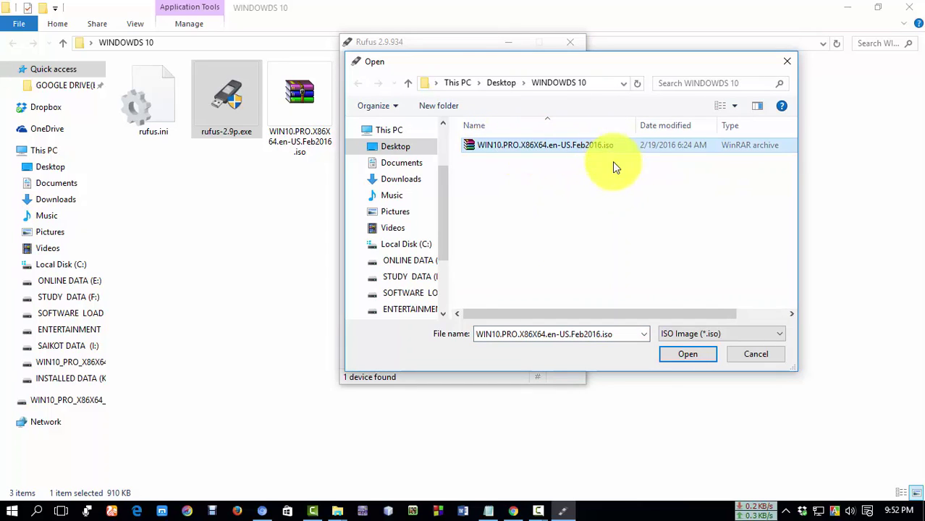
click(686, 355)
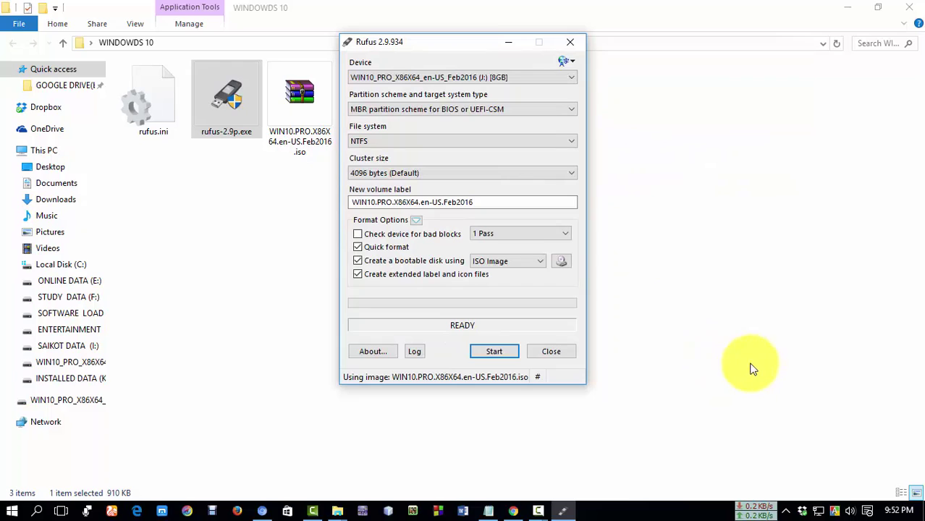
click(493, 352)
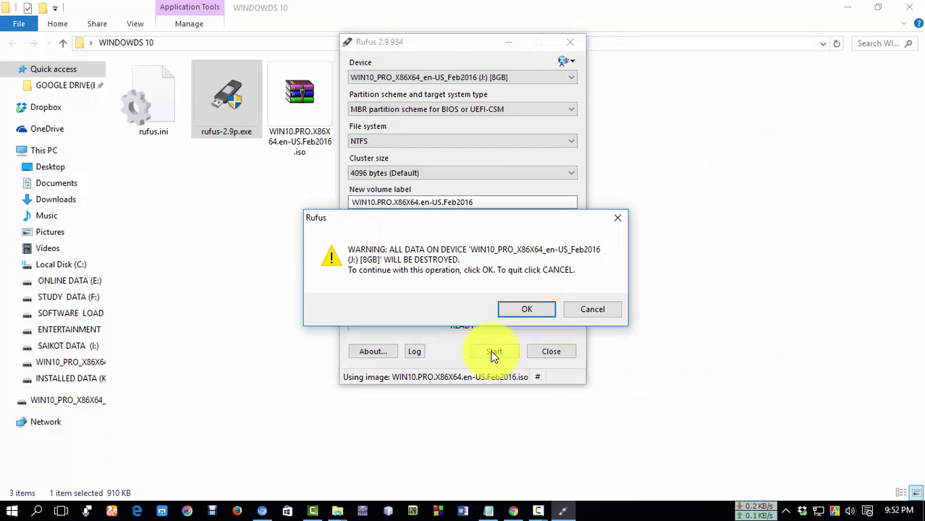
click(526, 310)
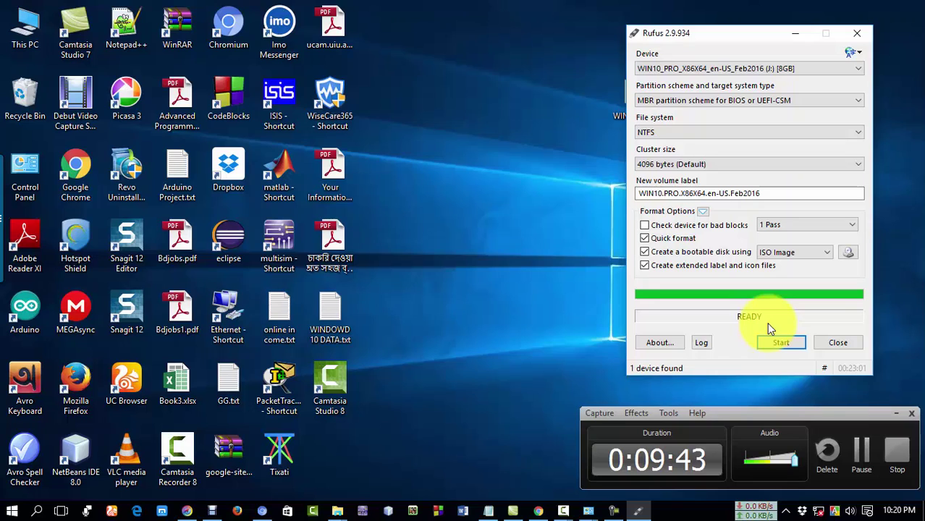
Step: Review the After Boot Pendrive steps: insert the pendrive, restart, choose it, and follow the video
click(489, 511)
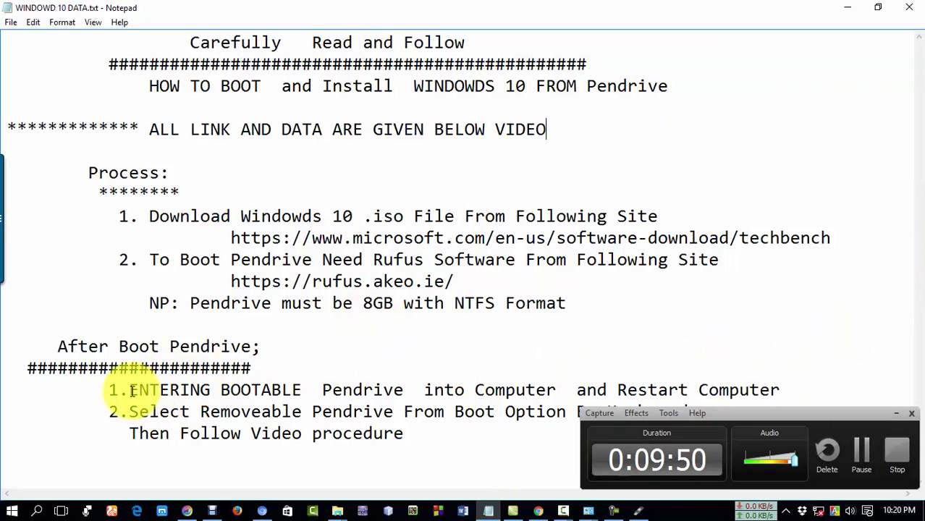
drag(129, 389, 548, 389)
drag(618, 389, 780, 389)
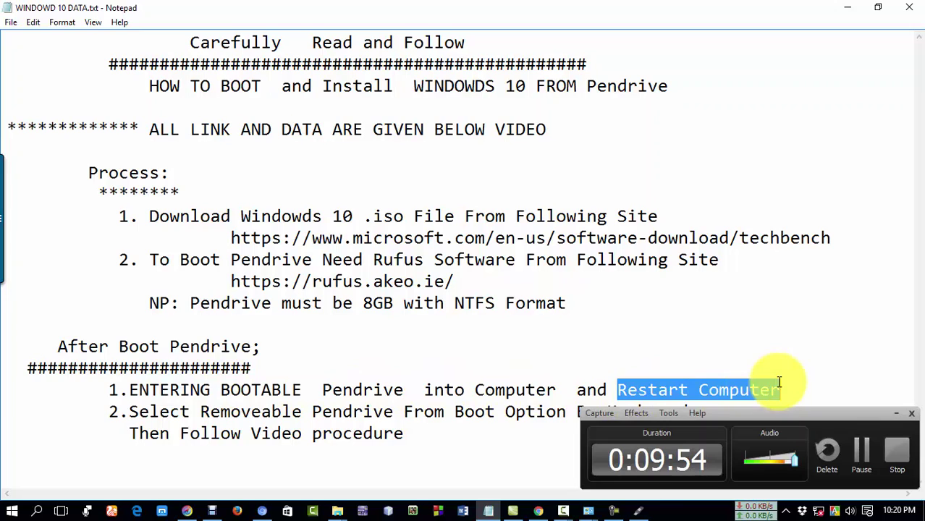
click(895, 412)
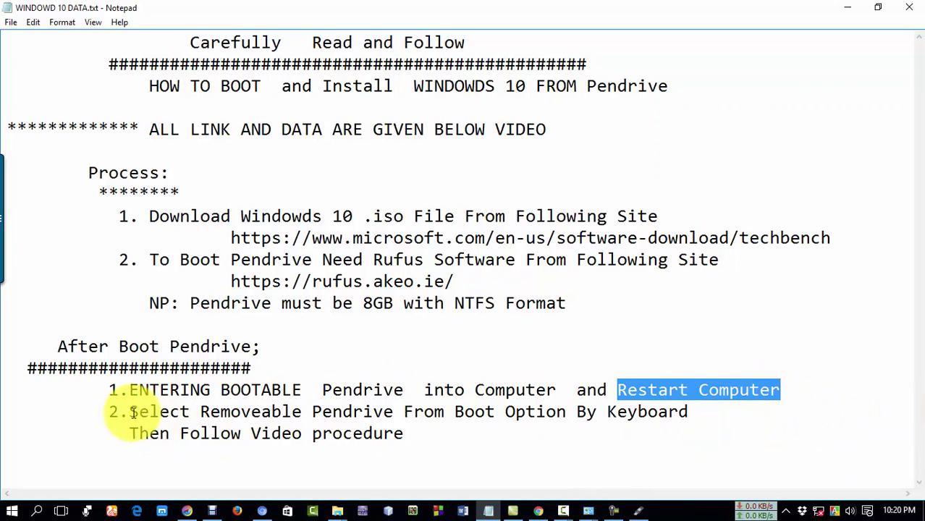
drag(129, 411, 687, 411)
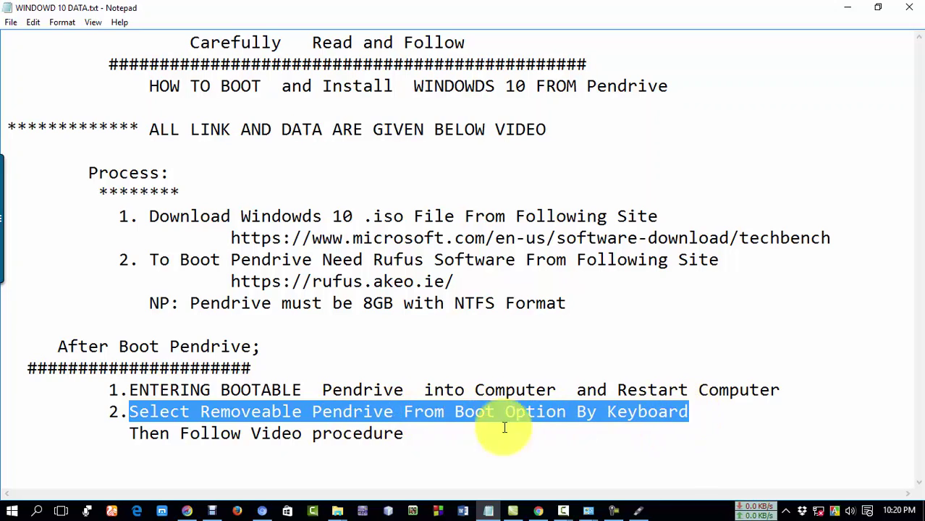
drag(113, 435, 418, 439)
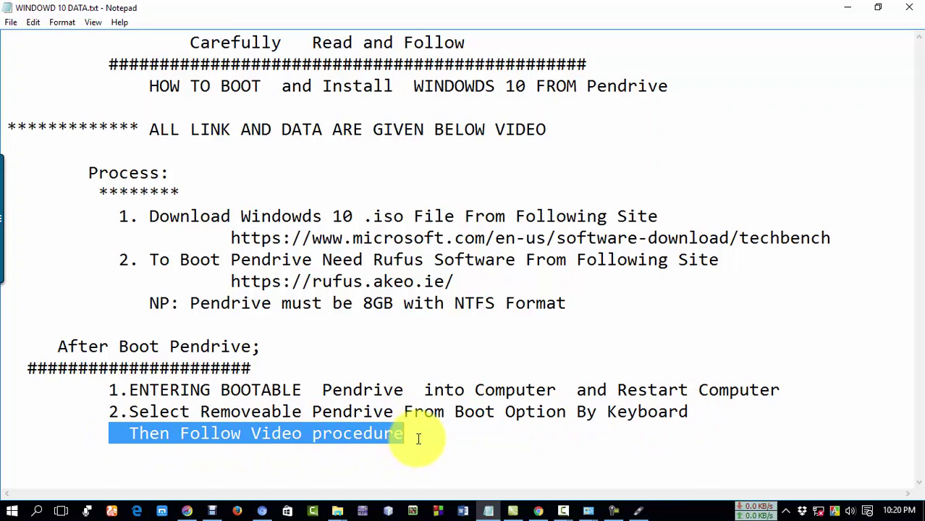